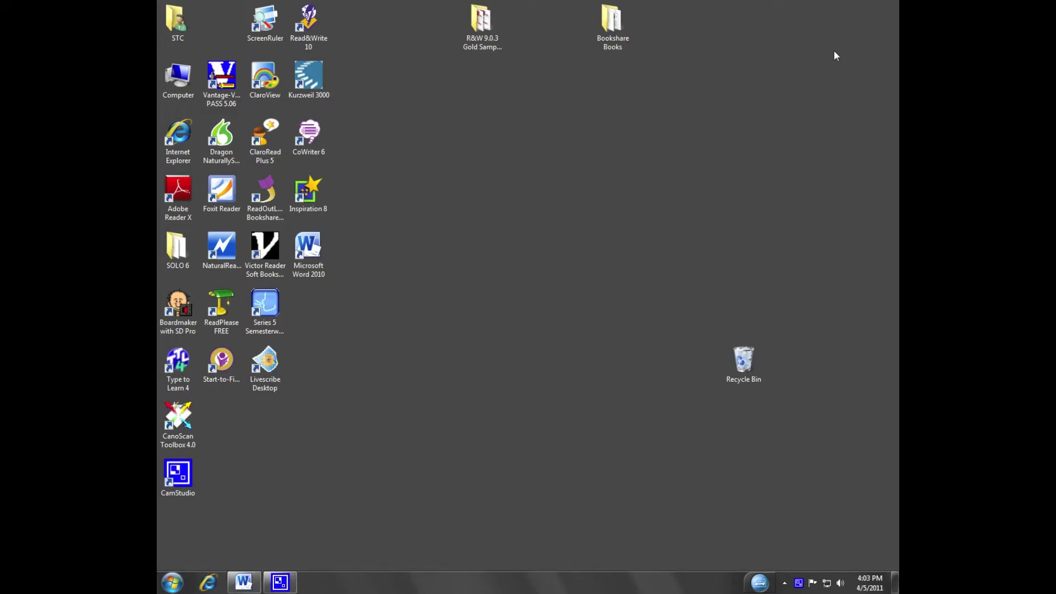
Step: Open the Ease of Access Center, look over its settings and start Magnifier
{"action": "key", "text": "super+u"}
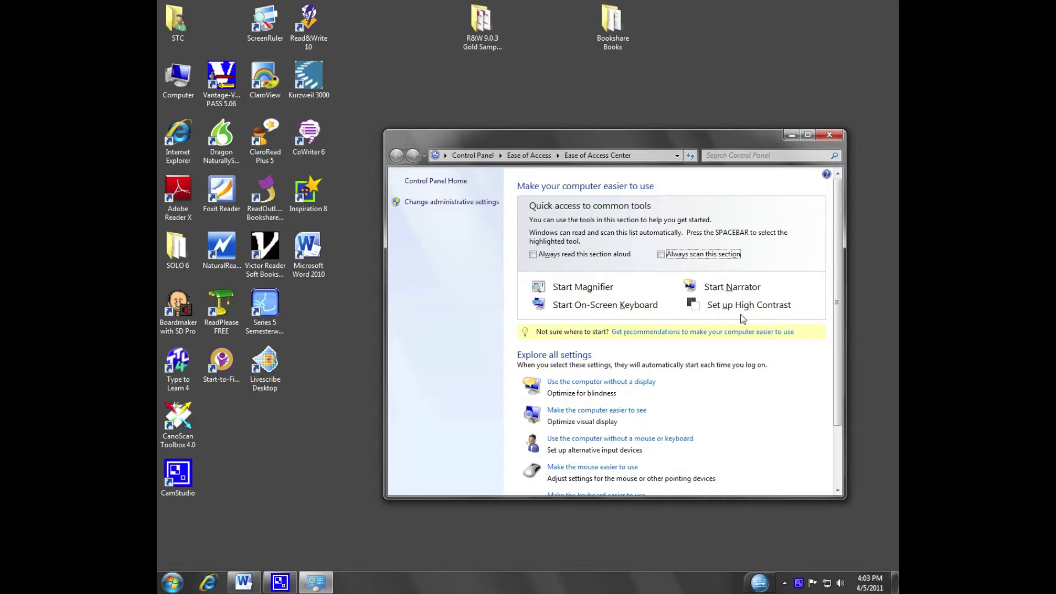
{"action": "scroll", "coordinate": [560, 360], "scroll_direction": "down", "scroll_amount": 3}
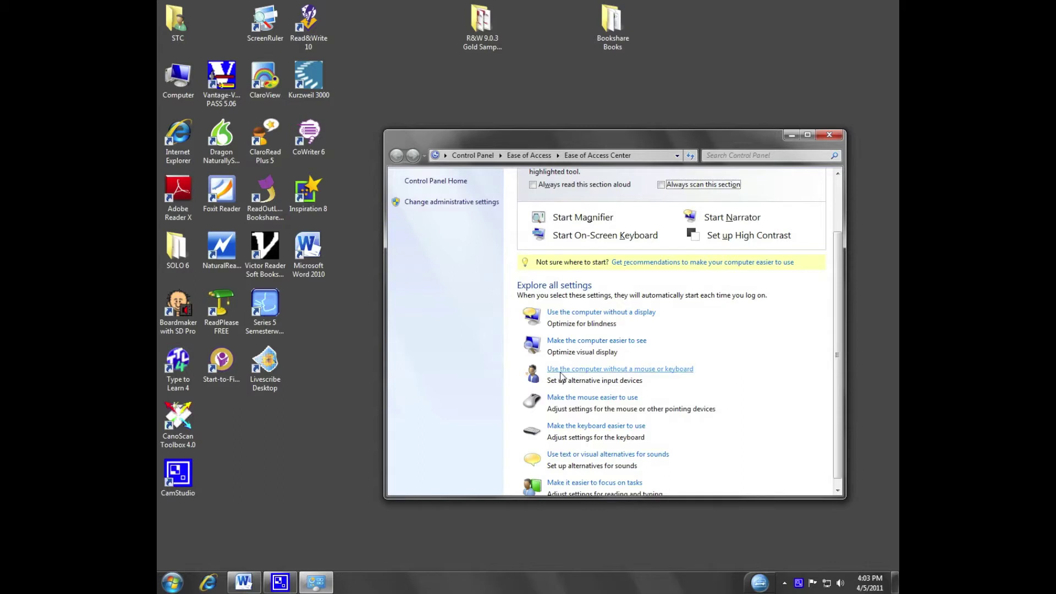
{"action": "scroll", "coordinate": [562, 375], "scroll_direction": "up", "scroll_amount": 2}
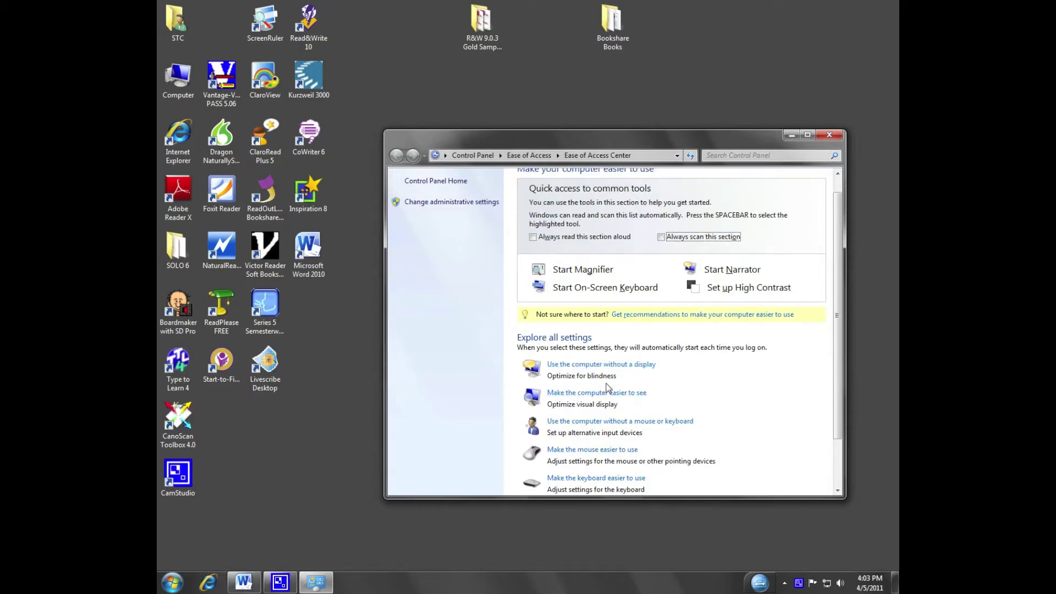
{"action": "left_click", "coordinate": [569, 272]}
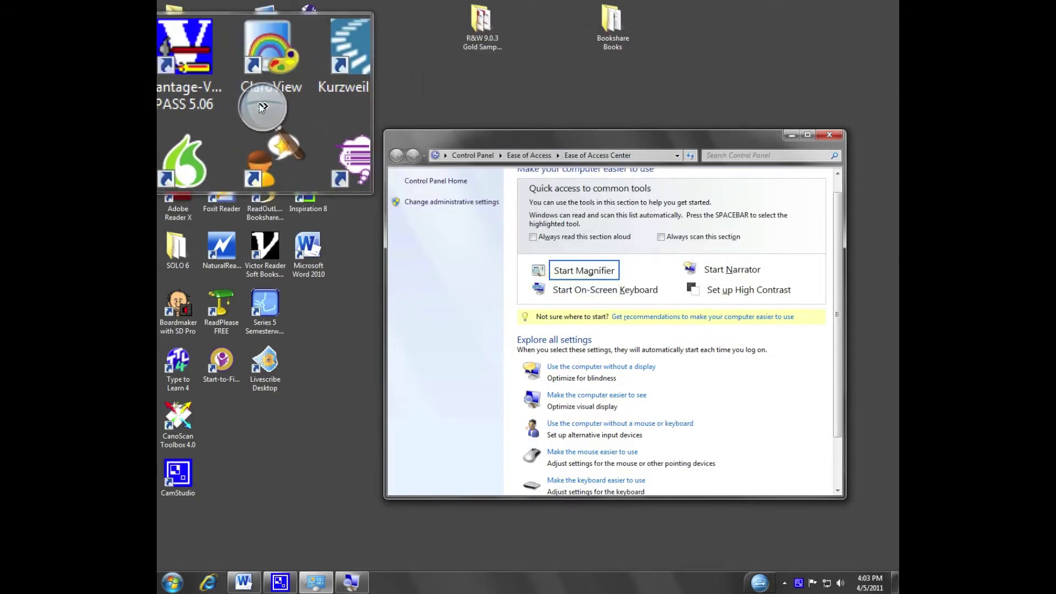
Step: Switch Magnifier to the full-screen view and zoom back out
{"action": "left_click", "coordinate": [262, 107]}
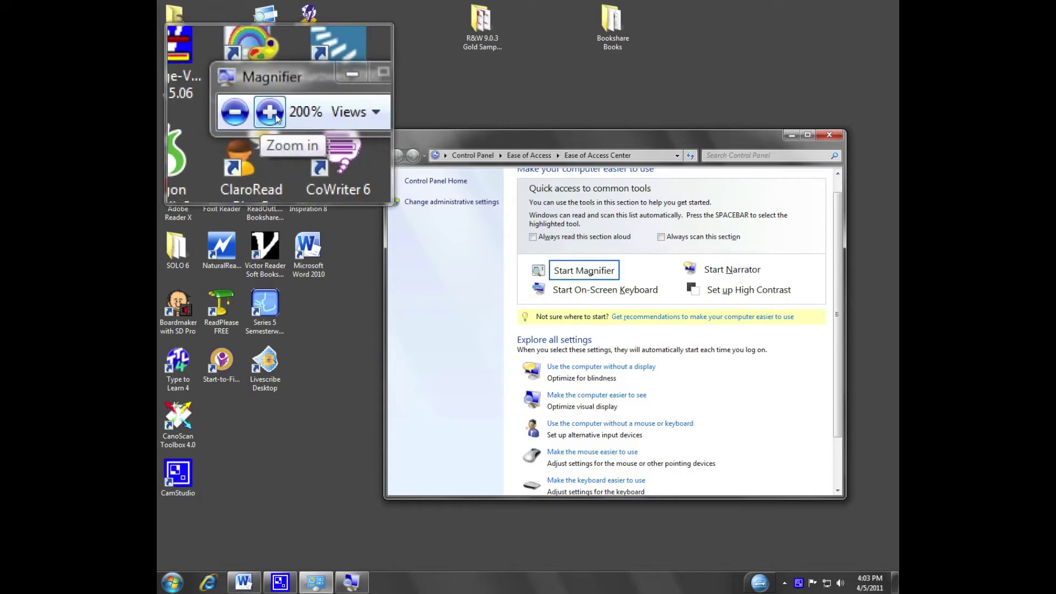
{"action": "left_click", "coordinate": [317, 115]}
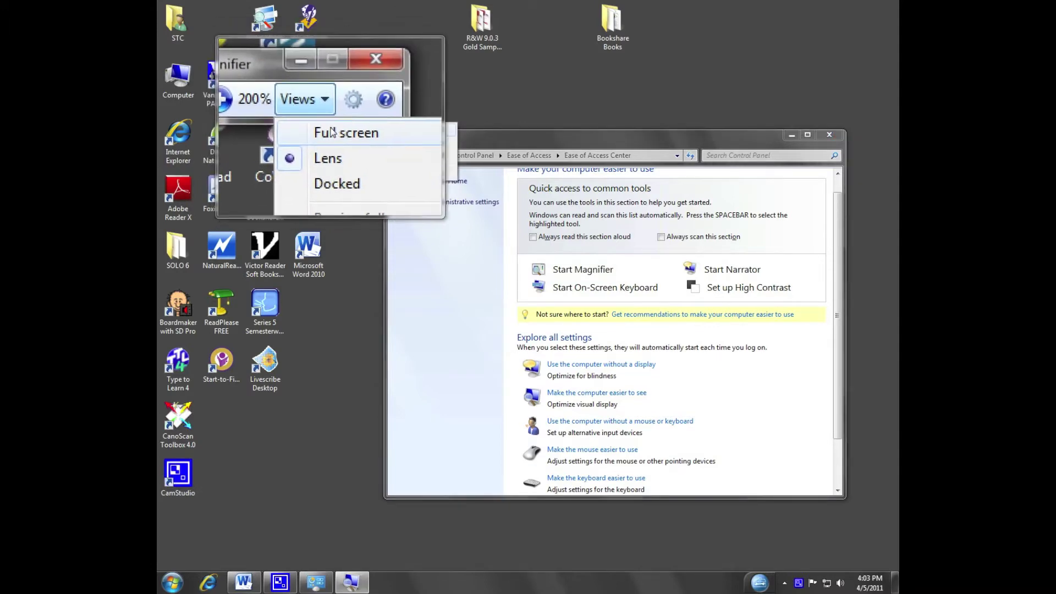
{"action": "left_click", "coordinate": [332, 132]}
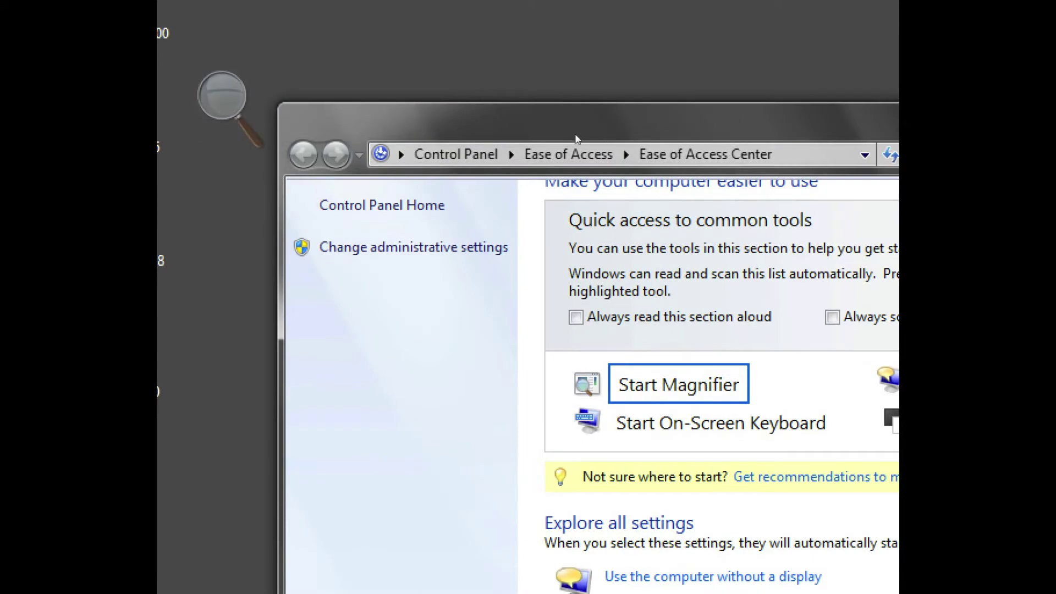
{"action": "key", "text": "super+minus"}
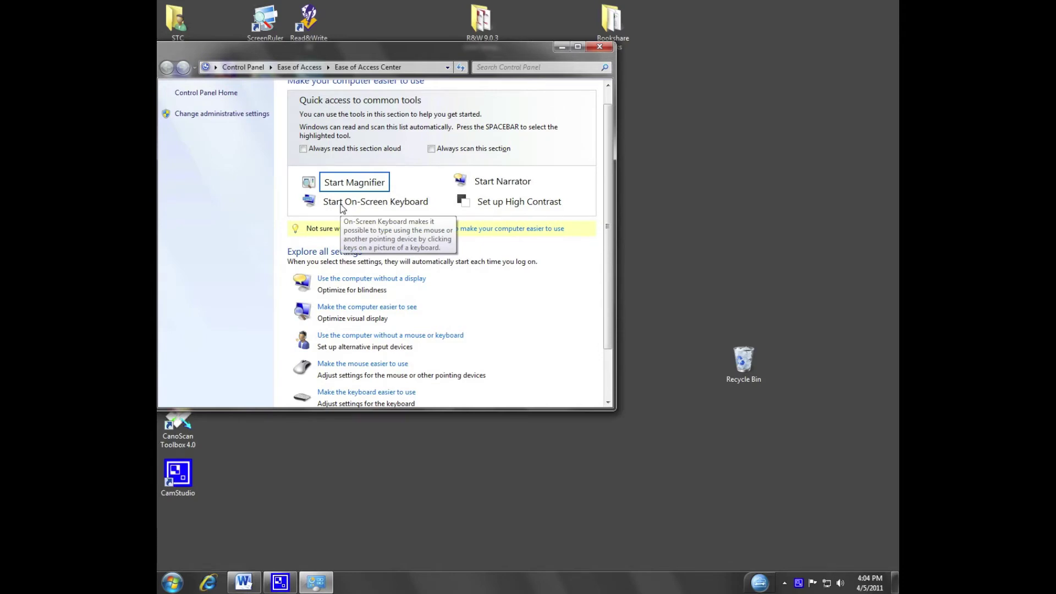
Step: Start the On-Screen Keyboard and use it to write "We" in the blank Word document
{"action": "left_click", "coordinate": [341, 204]}
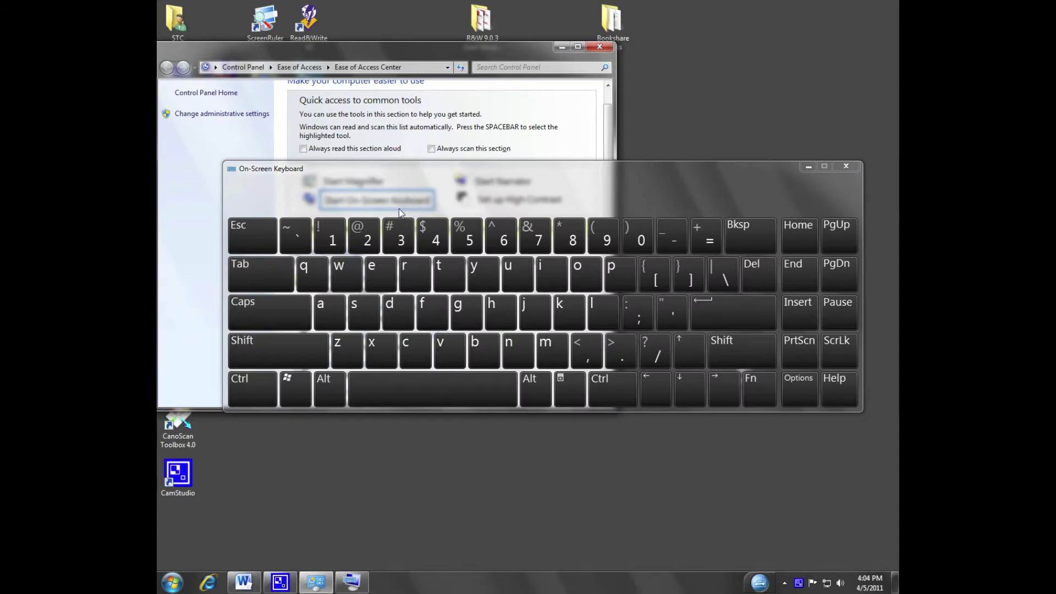
{"action": "left_click", "coordinate": [244, 584]}
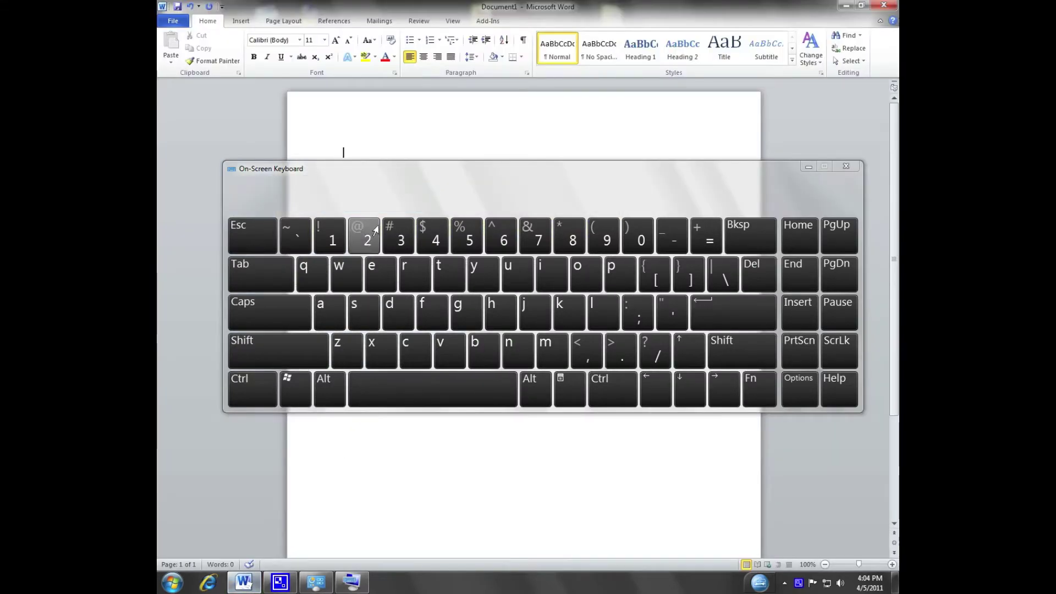
{"action": "left_click", "coordinate": [348, 268]}
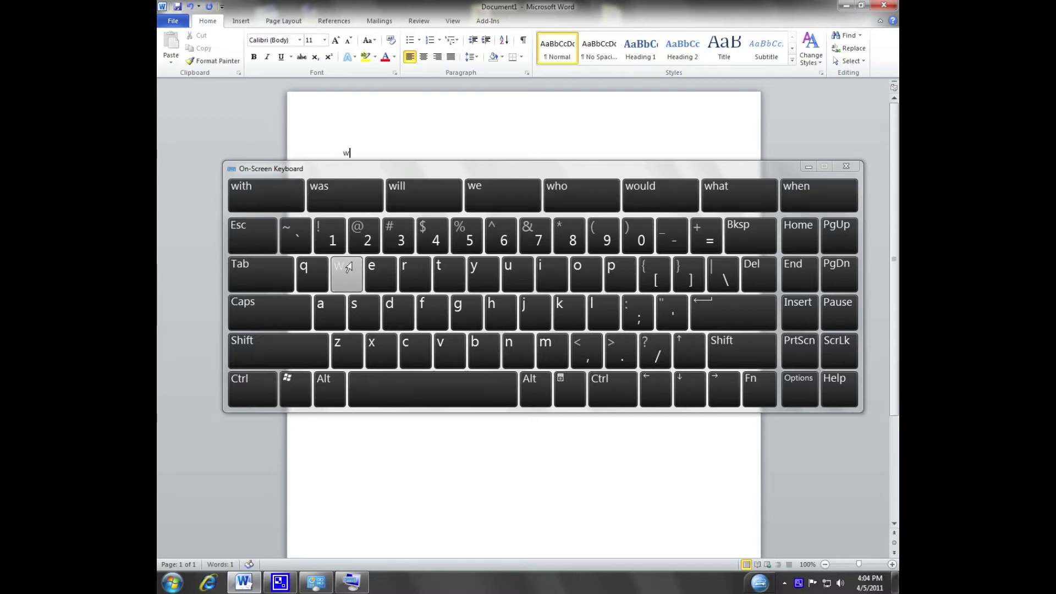
{"action": "left_click", "coordinate": [373, 279]}
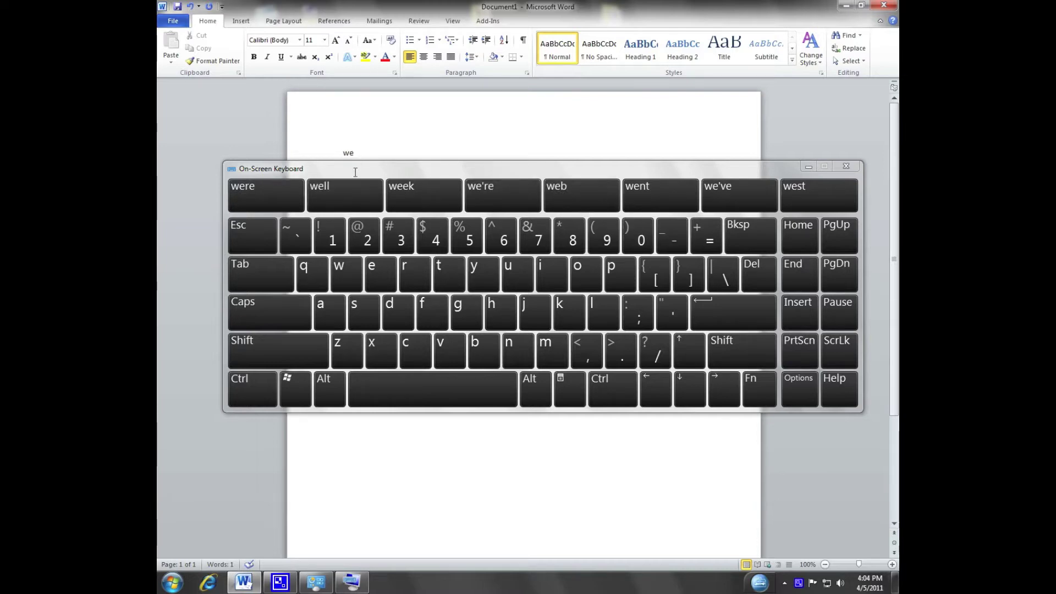
{"action": "key", "text": "space"}
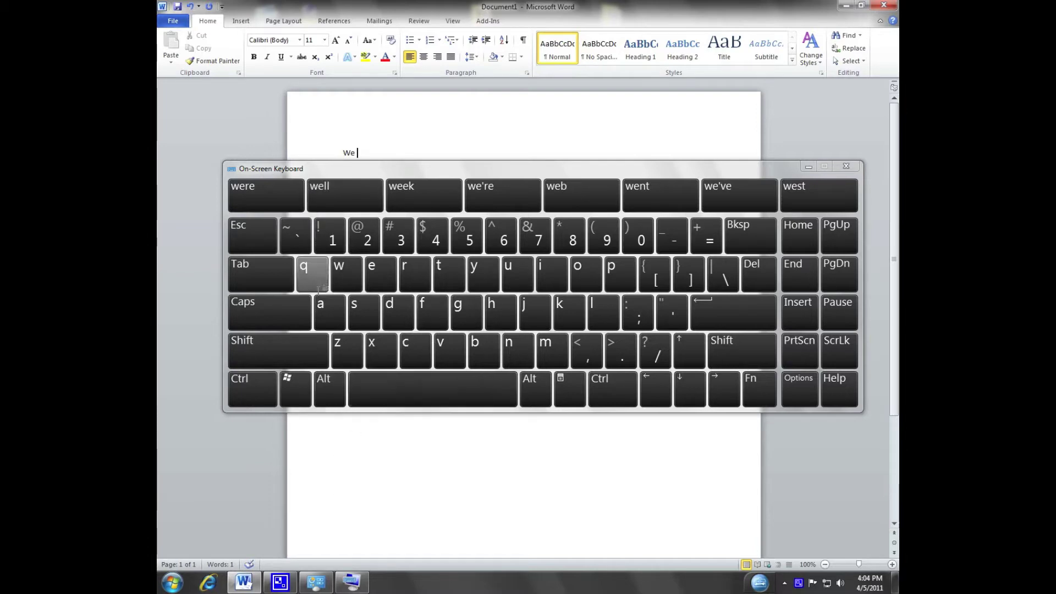
Step: Add "are here" to the sentence with the On-Screen Keyboard, completing "here" from its word predictions
{"action": "left_click", "coordinate": [330, 313]}
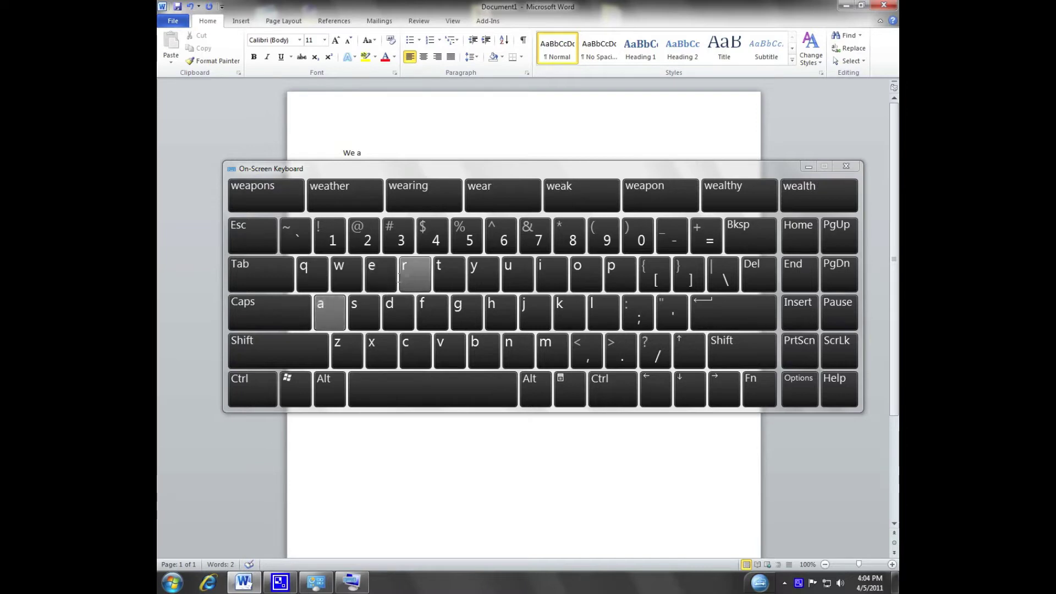
{"action": "left_click", "coordinate": [407, 279]}
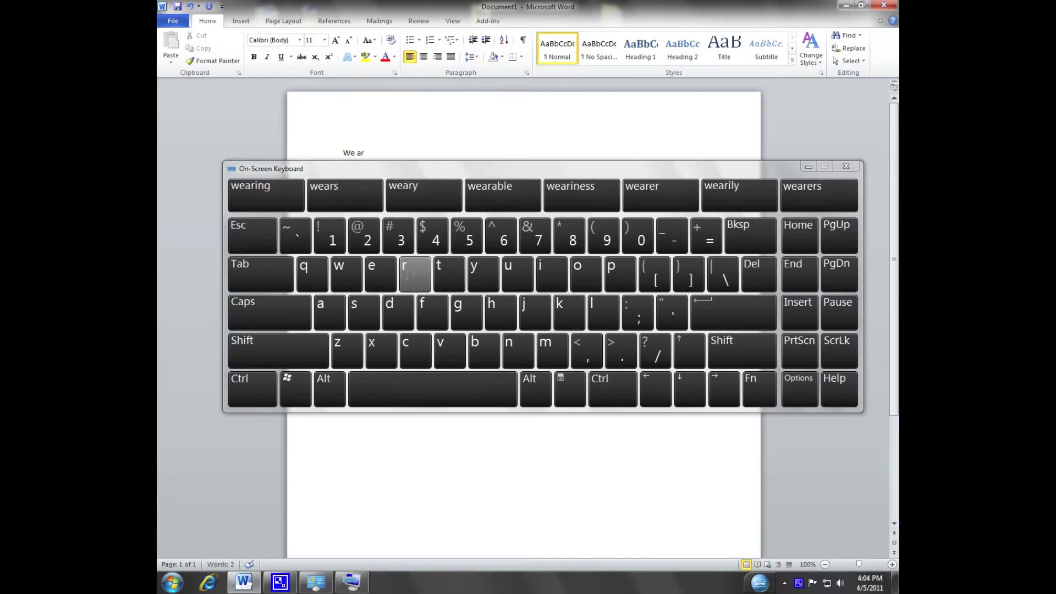
{"action": "left_click", "coordinate": [391, 263]}
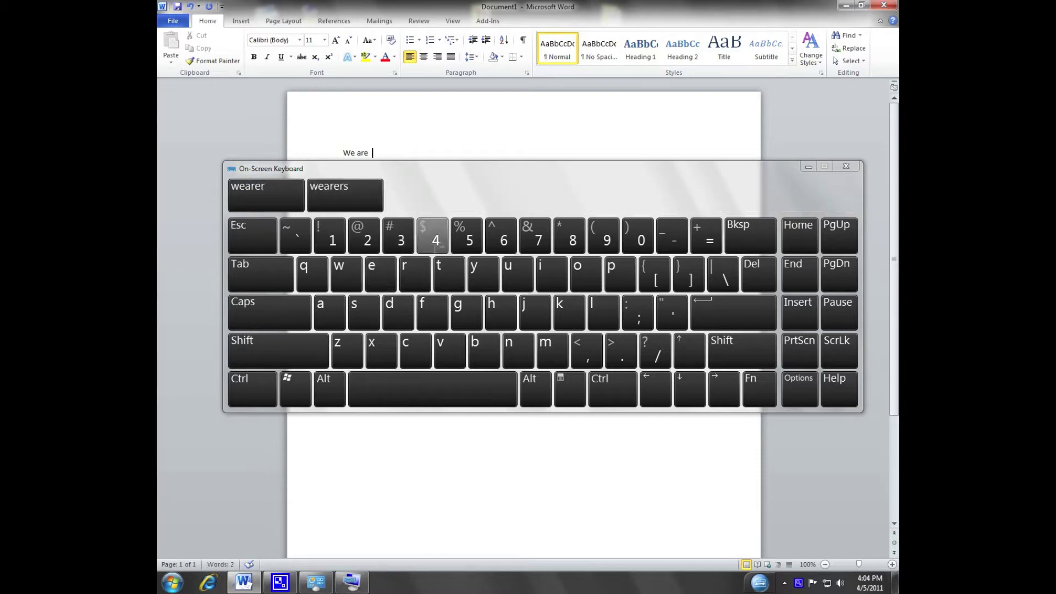
{"action": "left_click", "coordinate": [415, 375]}
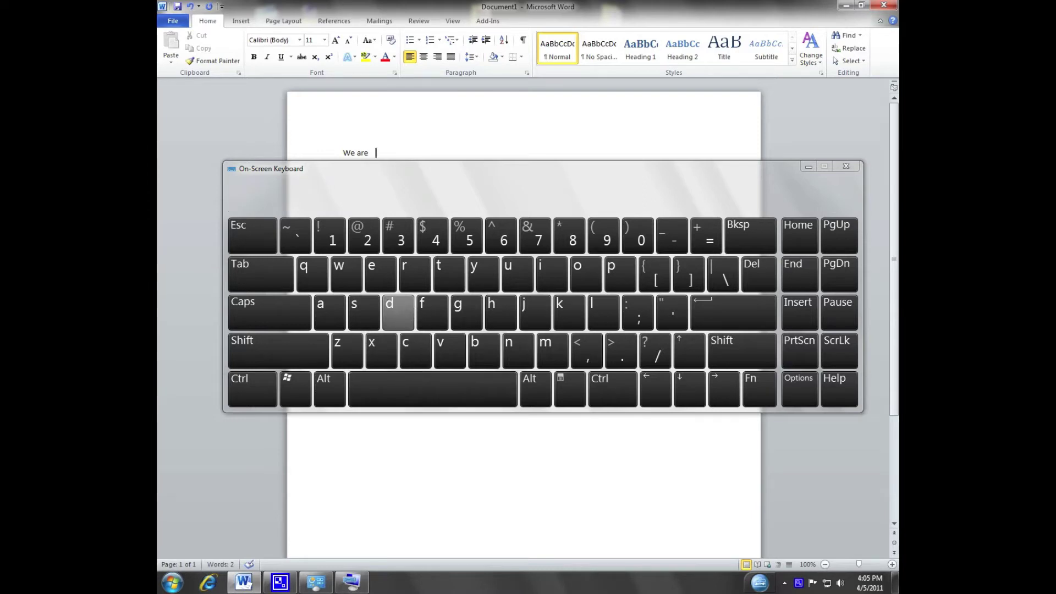
{"action": "left_click", "coordinate": [500, 306]}
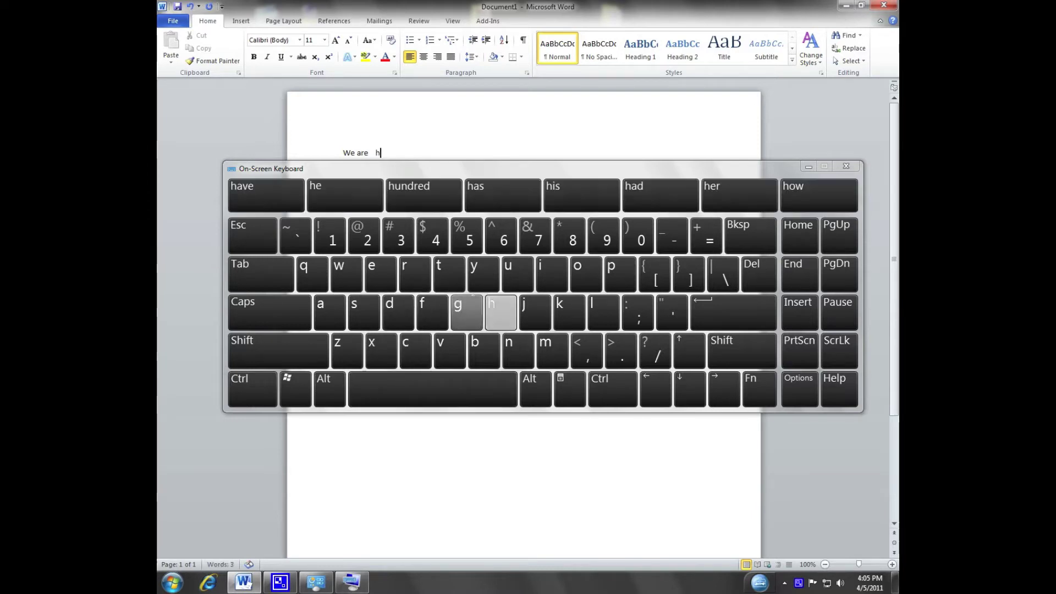
{"action": "left_click", "coordinate": [380, 273]}
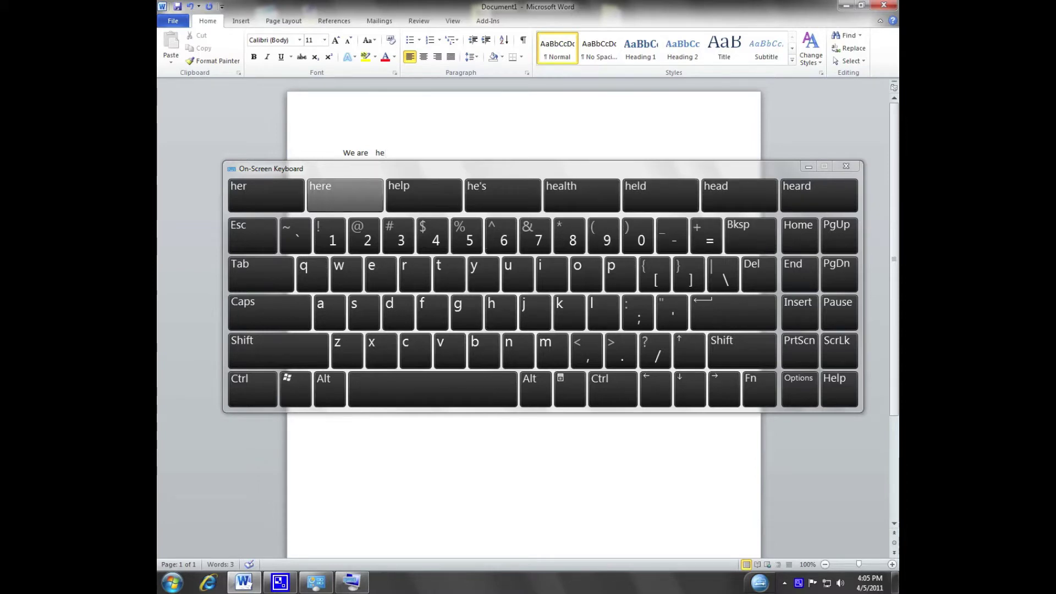
{"action": "left_click", "coordinate": [354, 187]}
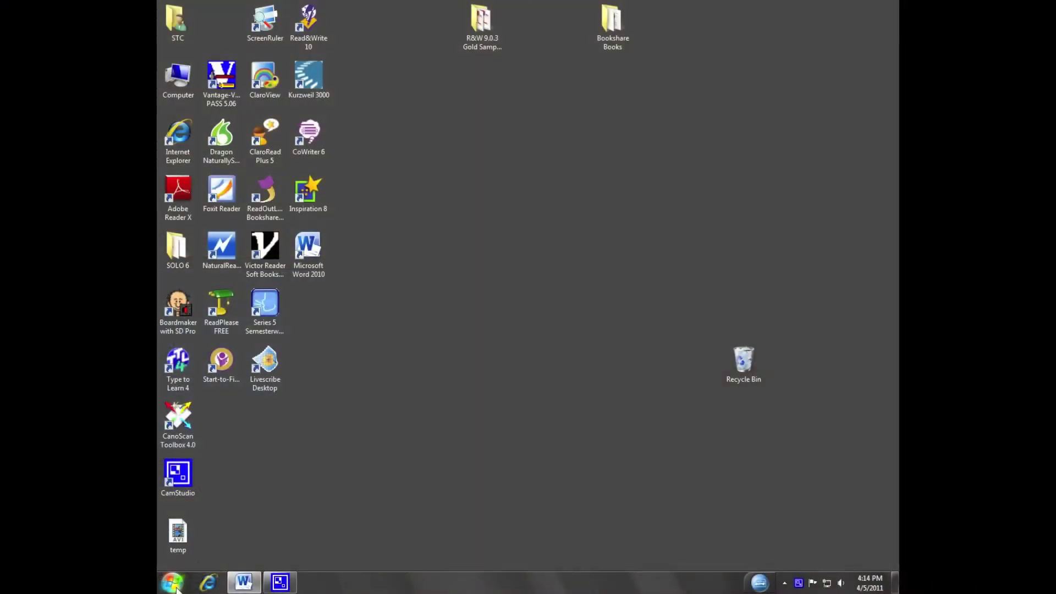
Step: Open the Control Panel and look through its items
{"action": "left_click", "coordinate": [174, 583]}
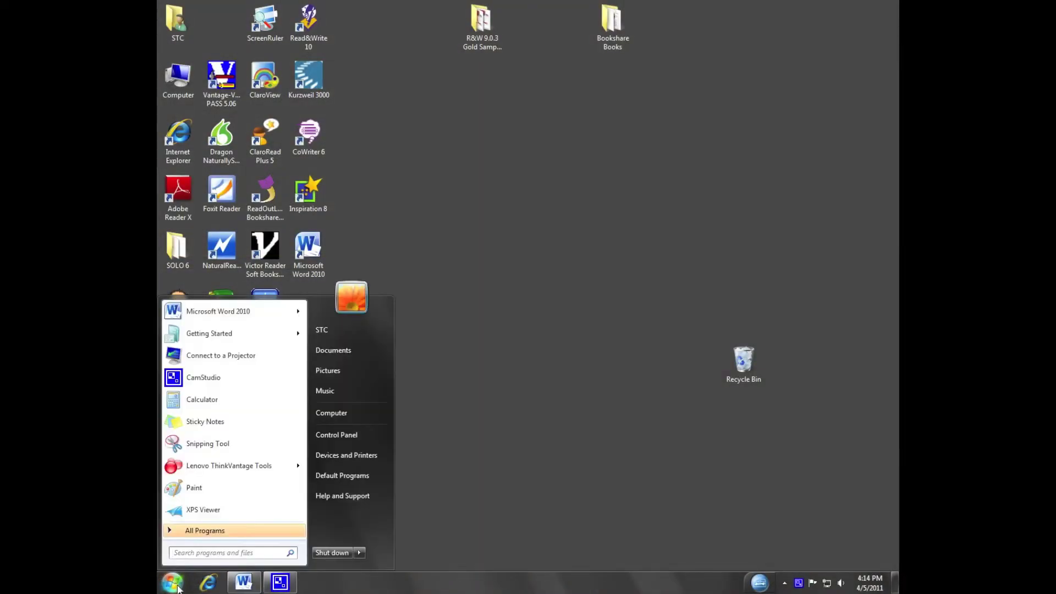
{"action": "left_click", "coordinate": [352, 438]}
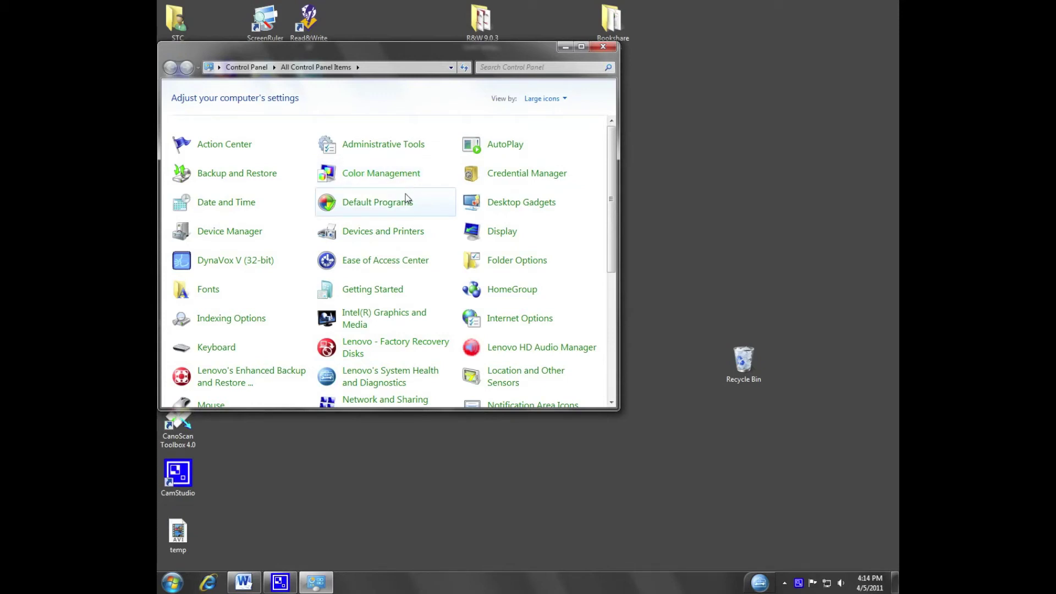
{"action": "scroll", "coordinate": [406, 201], "scroll_direction": "down", "scroll_amount": 2}
{"action": "scroll", "coordinate": [269, 269], "scroll_direction": "down", "scroll_amount": 2}
{"action": "scroll", "coordinate": [269, 270], "scroll_direction": "down", "scroll_amount": 3}
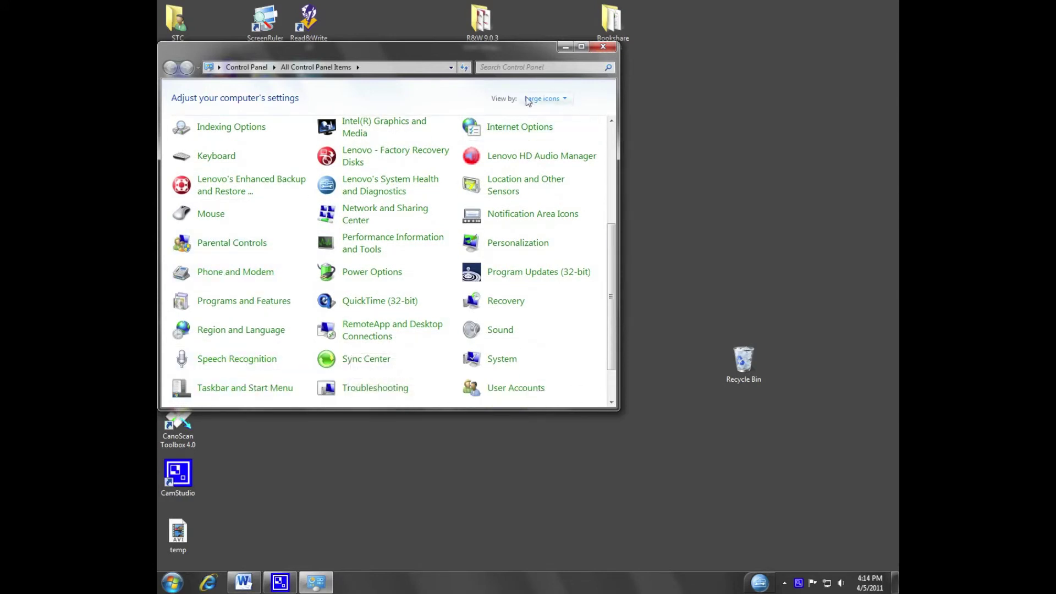
Step: Try the Category view of the Control Panel and return it to Large icons
{"action": "left_click", "coordinate": [564, 99]}
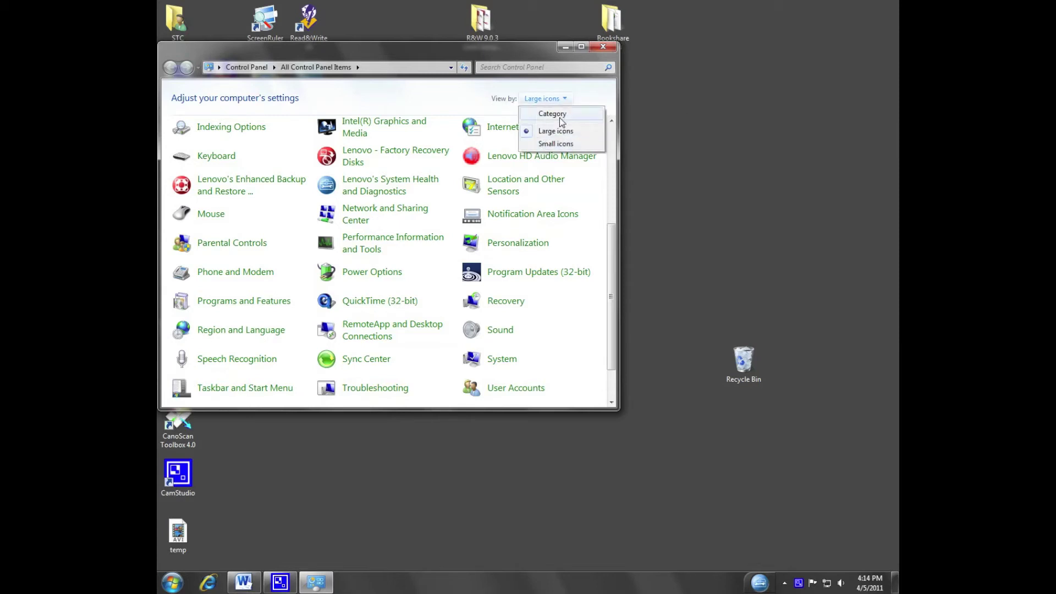
{"action": "left_click", "coordinate": [553, 114]}
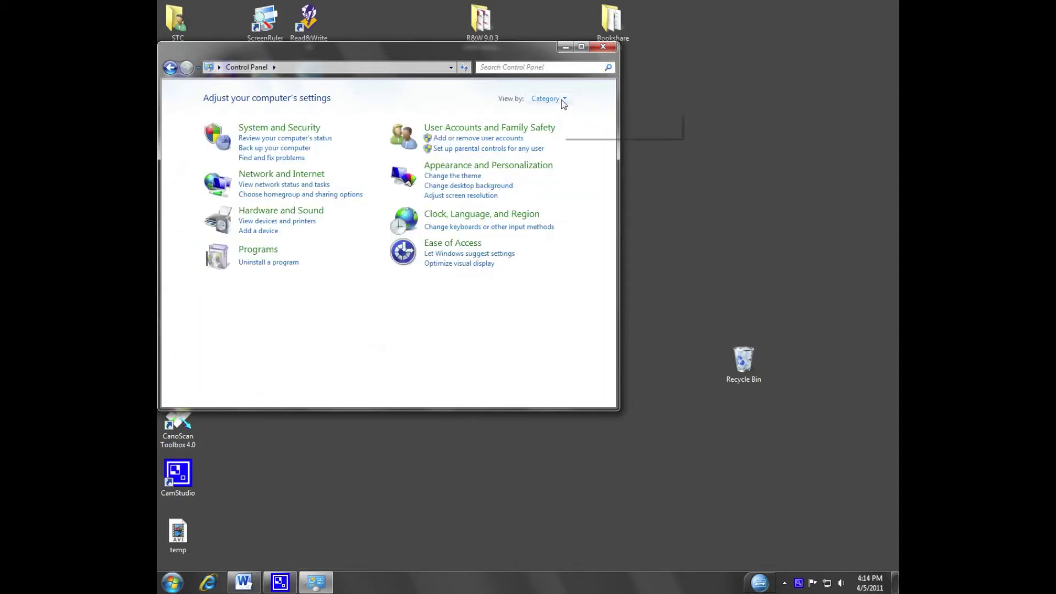
{"action": "left_click", "coordinate": [565, 99]}
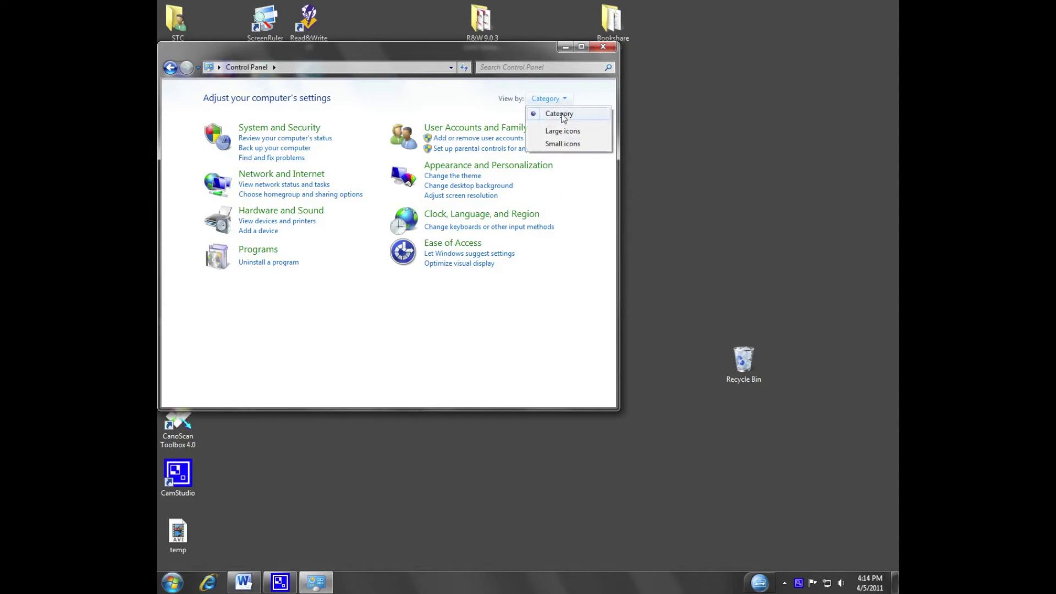
{"action": "left_click", "coordinate": [559, 133]}
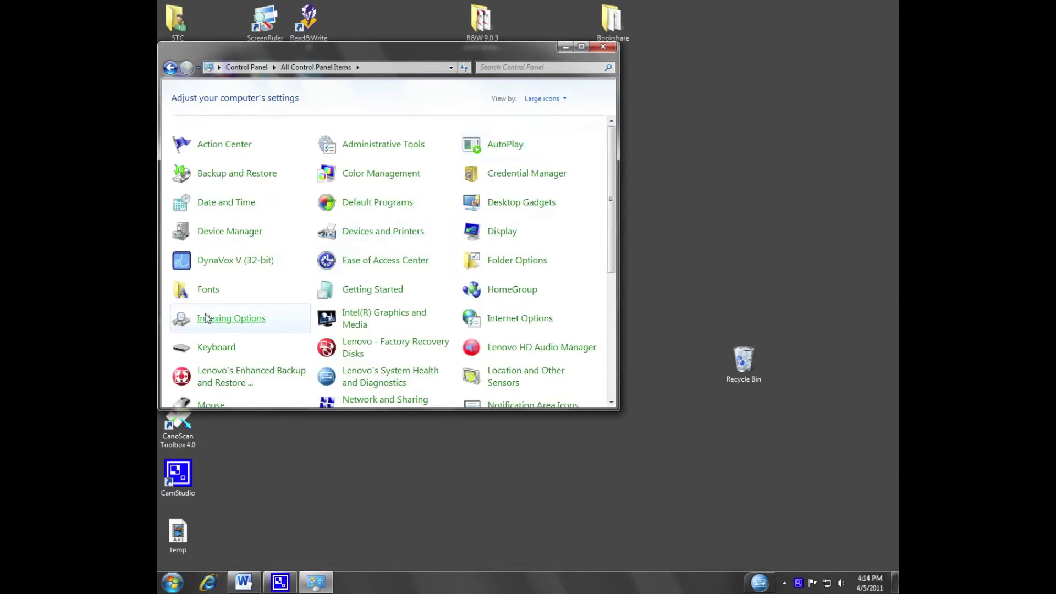
Step: Open the Speech Recognition settings from the Control Panel and start Speech Recognition
{"action": "scroll", "coordinate": [209, 319], "scroll_direction": "down", "scroll_amount": 1}
{"action": "scroll", "coordinate": [209, 322], "scroll_direction": "down", "scroll_amount": 4}
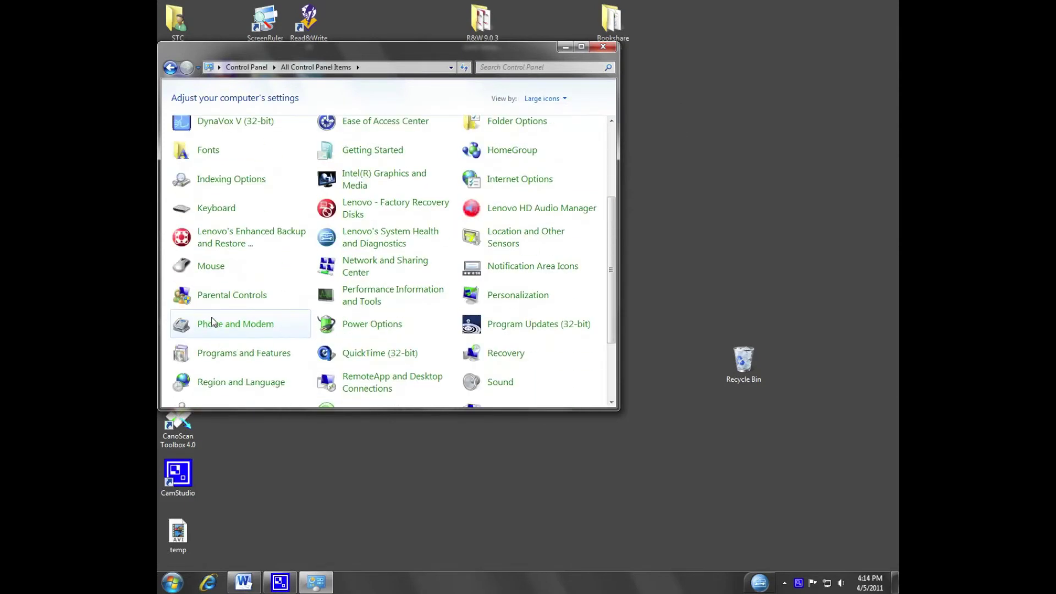
{"action": "scroll", "coordinate": [225, 379], "scroll_direction": "down", "scroll_amount": 1}
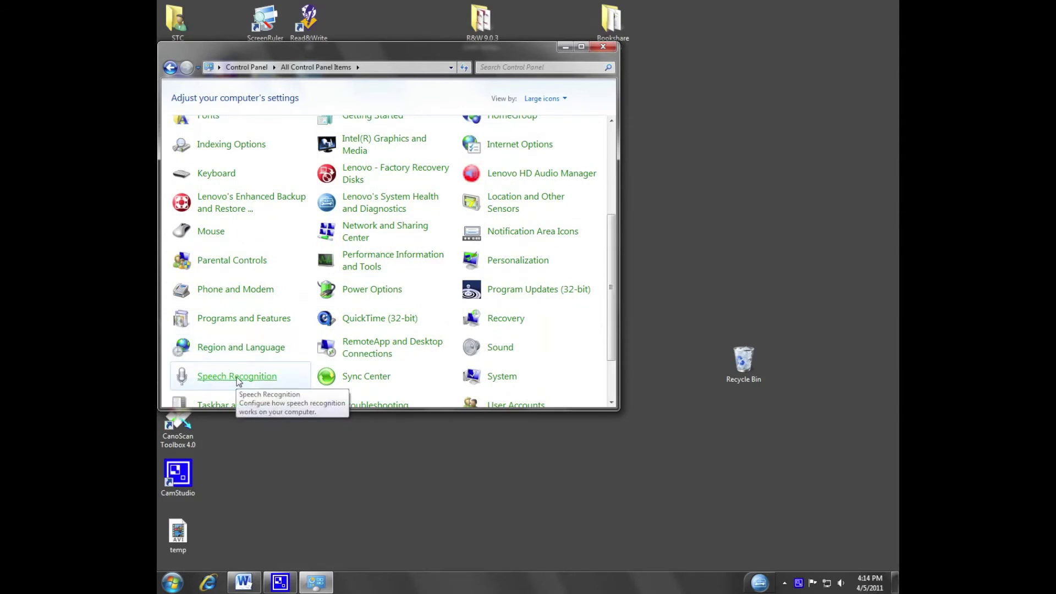
{"action": "left_click", "coordinate": [237, 377]}
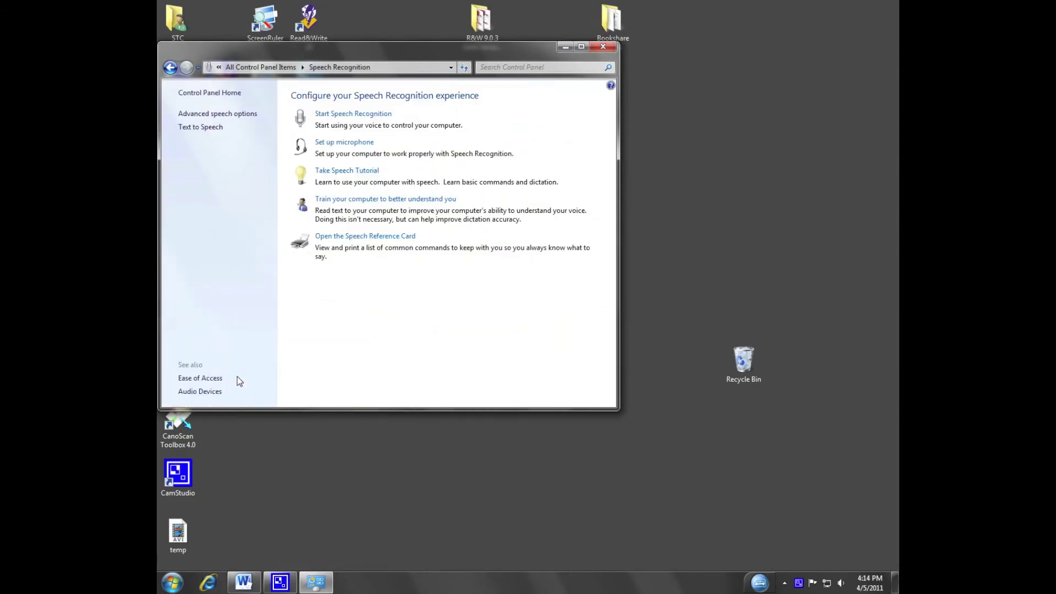
{"action": "left_click", "coordinate": [341, 115]}
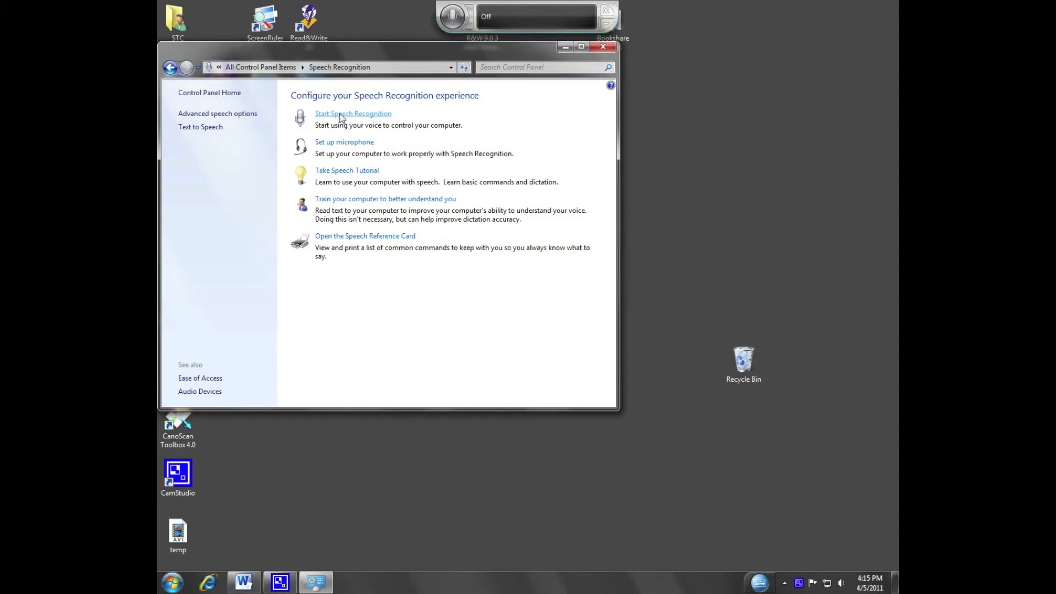
Step: Minimize the Control Panel and open Paint and WordPad with voice commands, switching listening mode off after each
{"action": "left_click", "coordinate": [563, 48]}
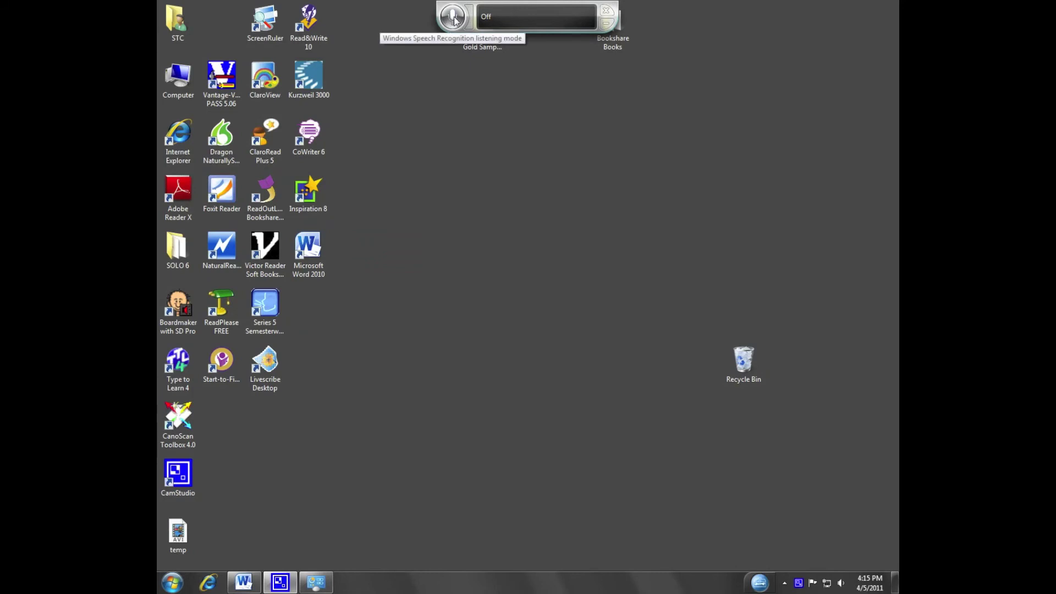
{"action": "left_click", "coordinate": [455, 20]}
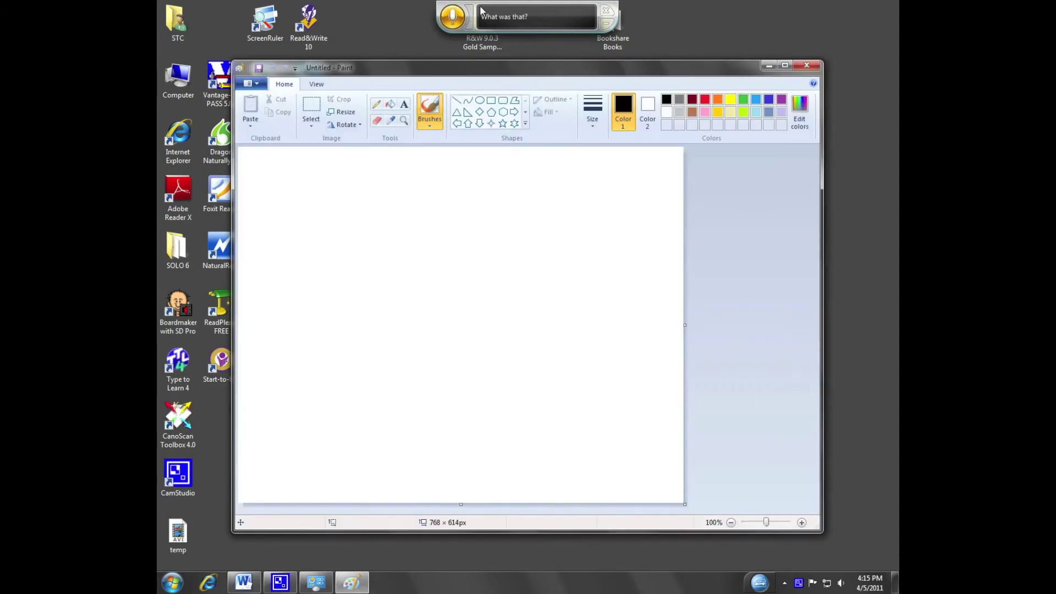
{"action": "left_click", "coordinate": [450, 25]}
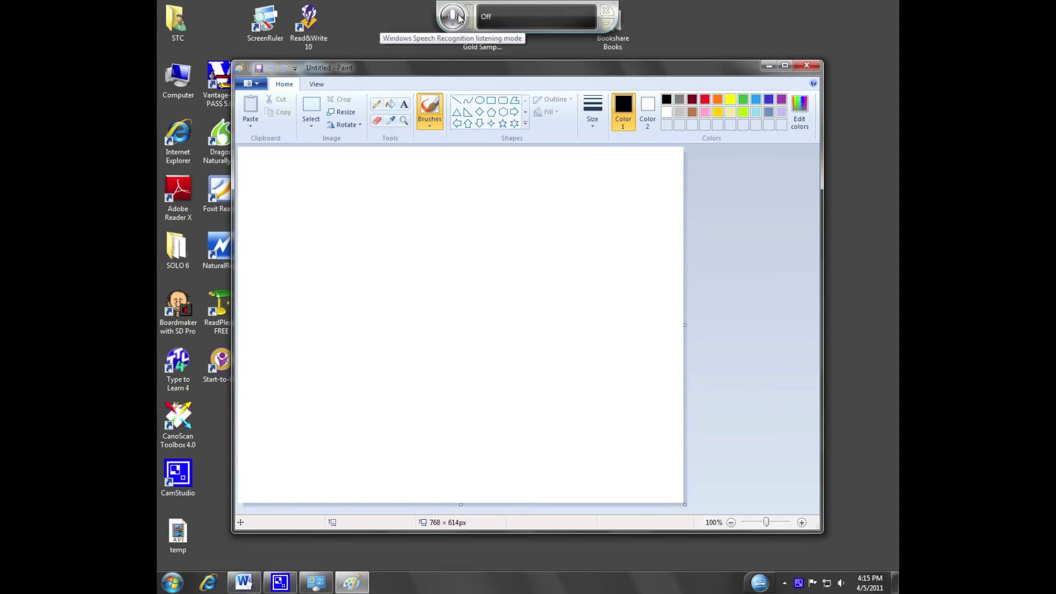
{"action": "left_click", "coordinate": [460, 18]}
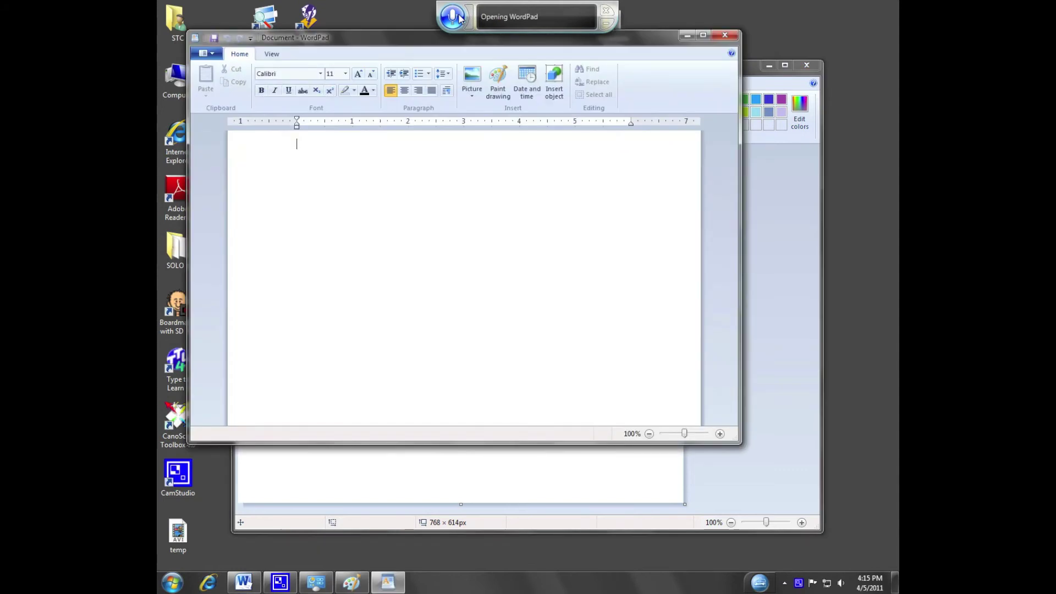
{"action": "left_click", "coordinate": [460, 18]}
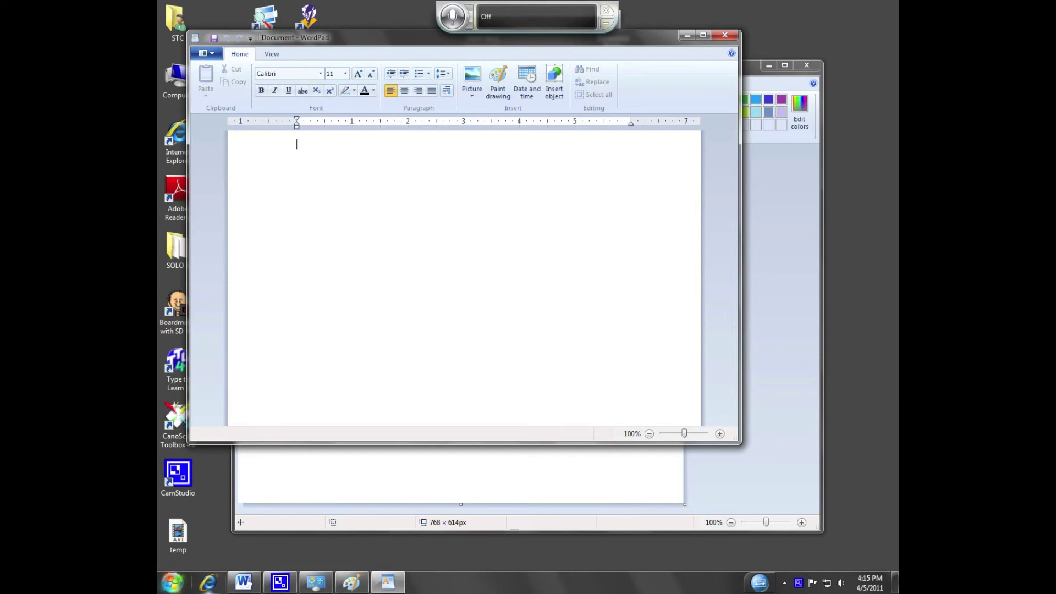
Step: Switch to the blank Word document and dictate "My name is Charlie brown.", ending with listening mode off
{"action": "left_click", "coordinate": [231, 588]}
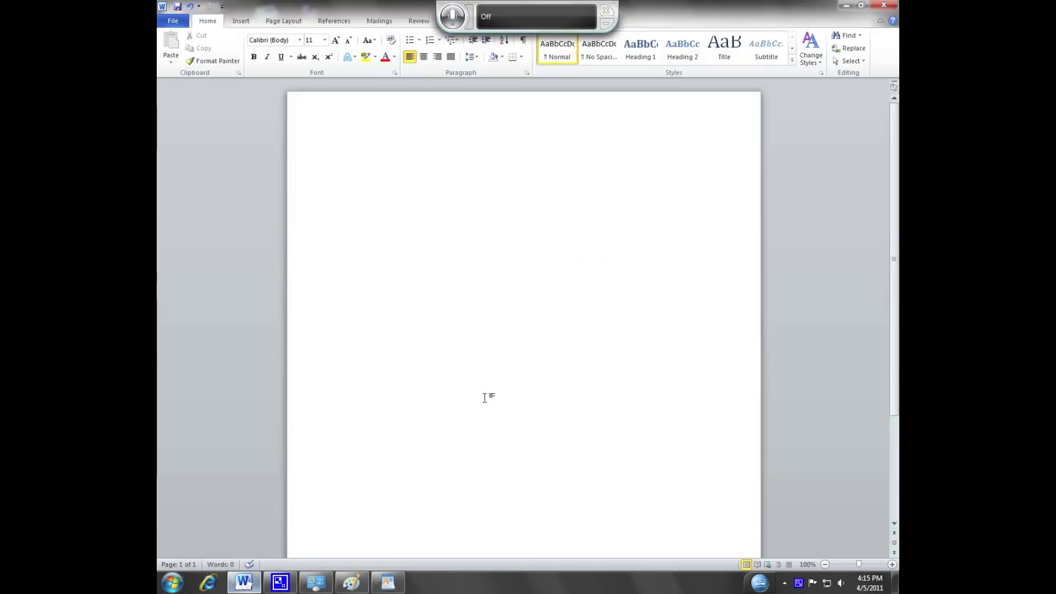
{"action": "left_click", "coordinate": [451, 16]}
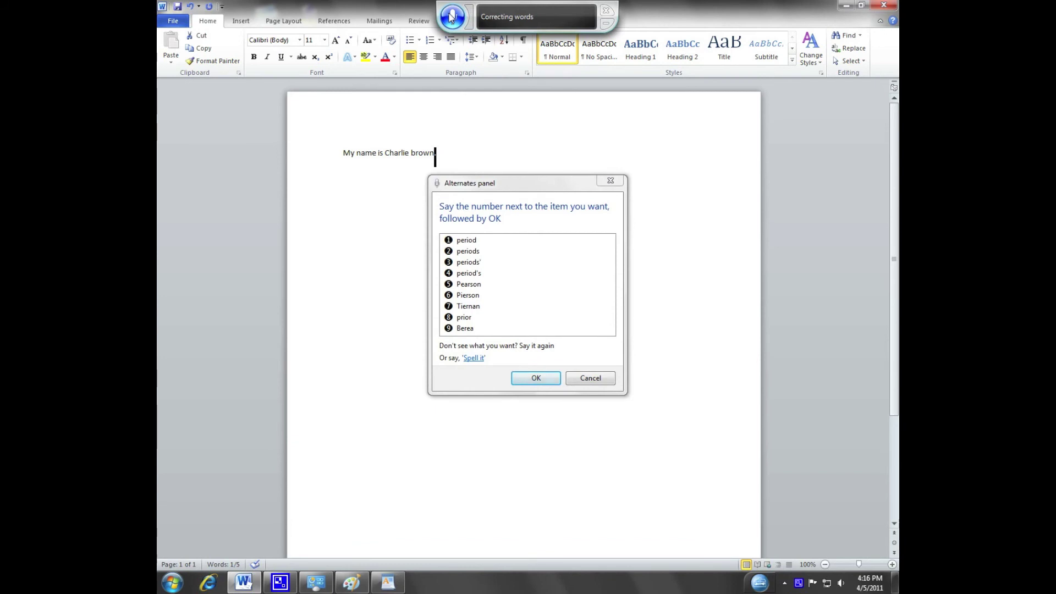
{"action": "left_click", "coordinate": [451, 17]}
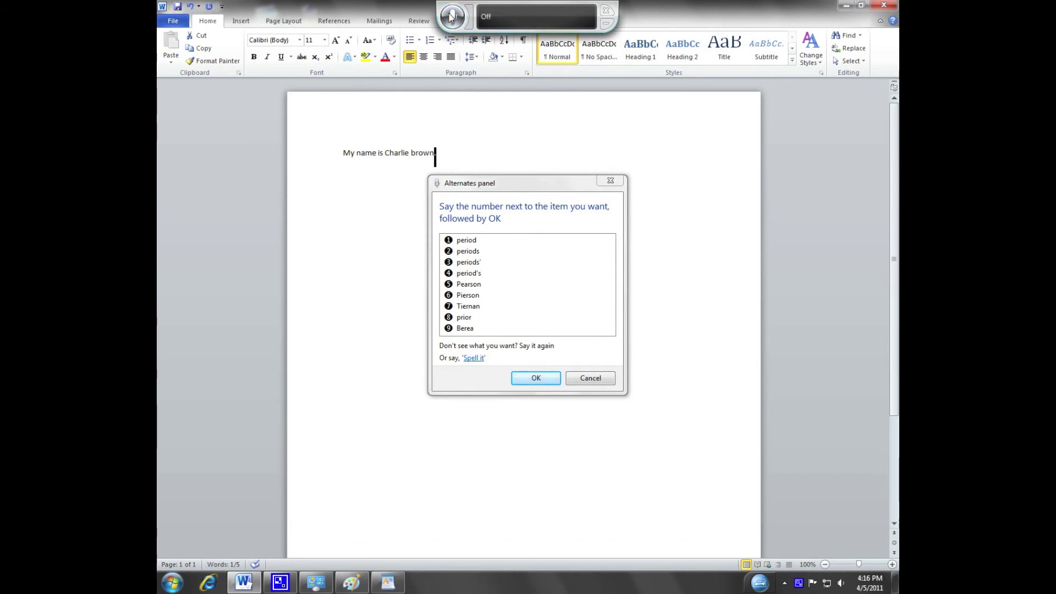